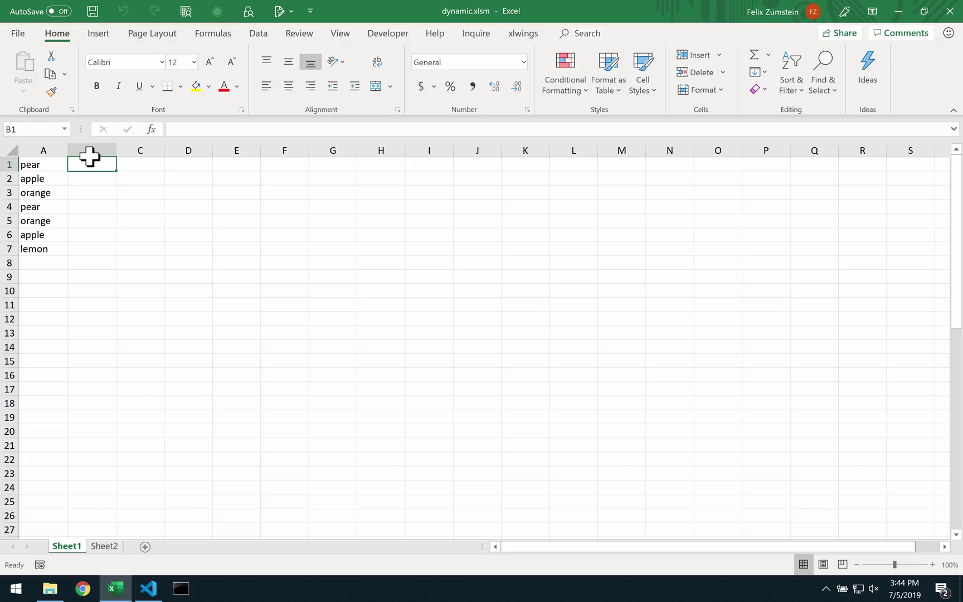
Enter =UNIQUE(A1:A7) in B1 so pear, apple, orange and lemon spill into B1:B4, then inspect B3
type("=un")
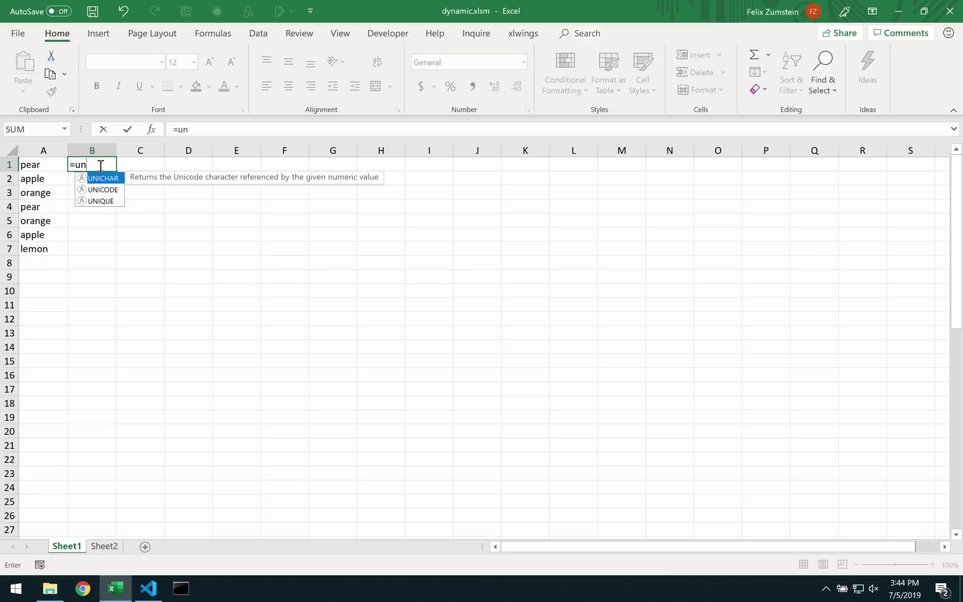
key("Down")
key("Down")
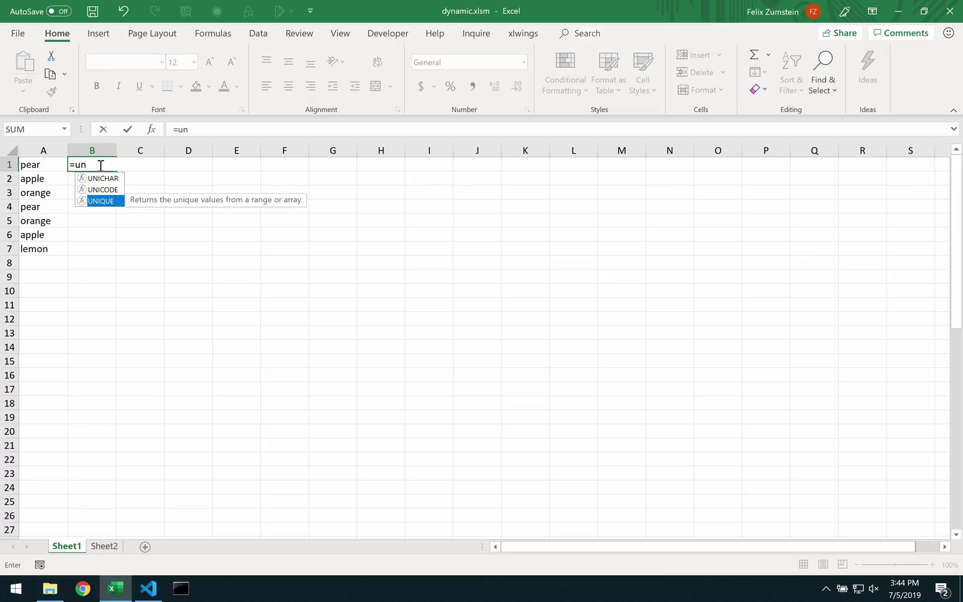
key("Tab")
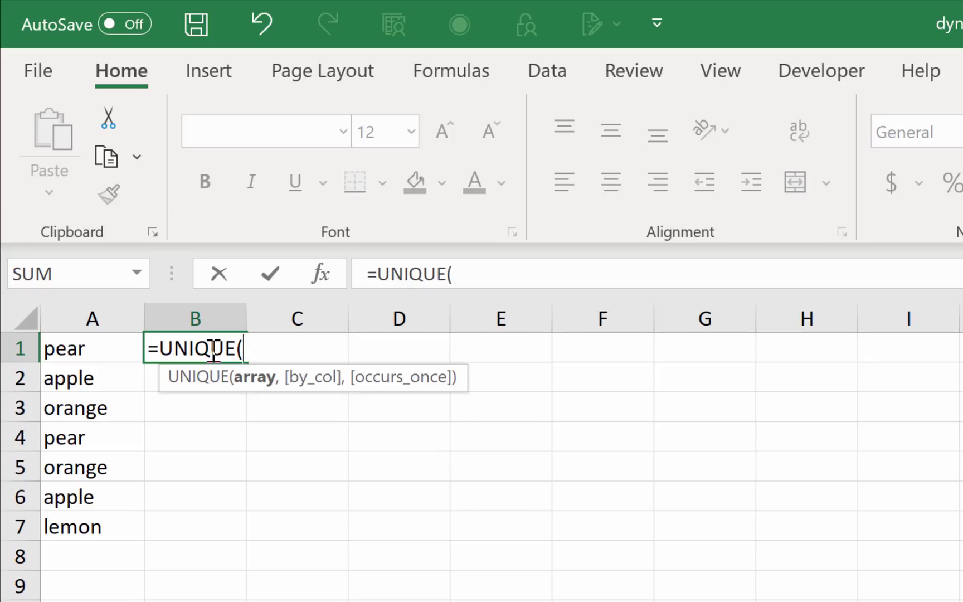
key("Left")
key("shift+Down")
key("shift+Down")
key("shift+Down")
key("shift+Down")
key("shift+Down")
key("shift+Down")
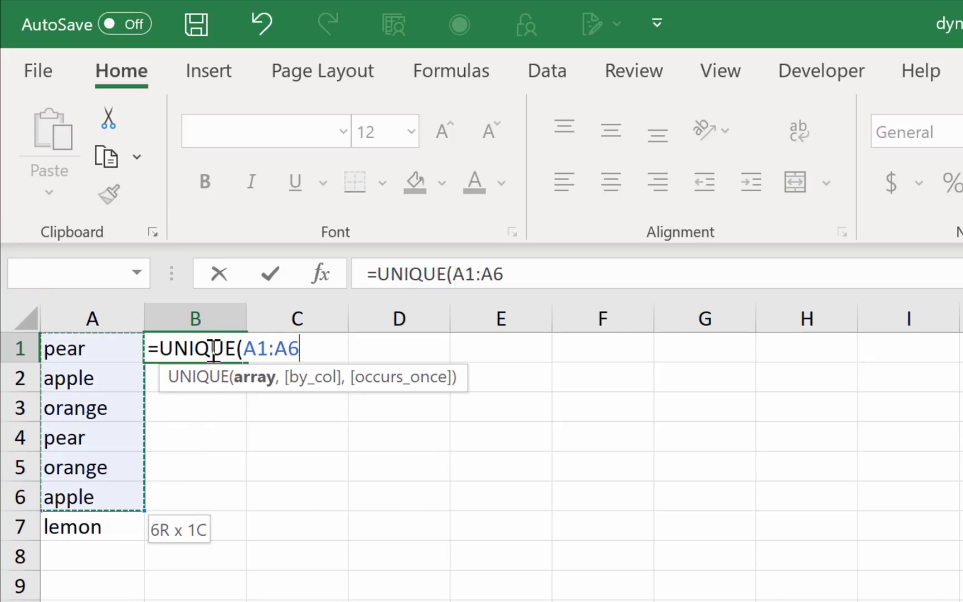
key("Return")
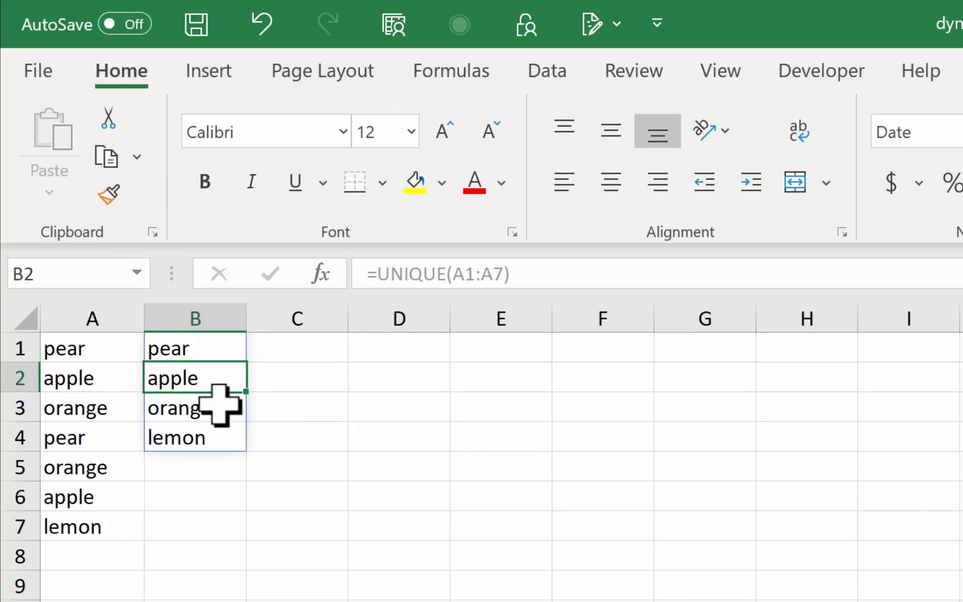
left_click(274, 396)
left_click(206, 401)
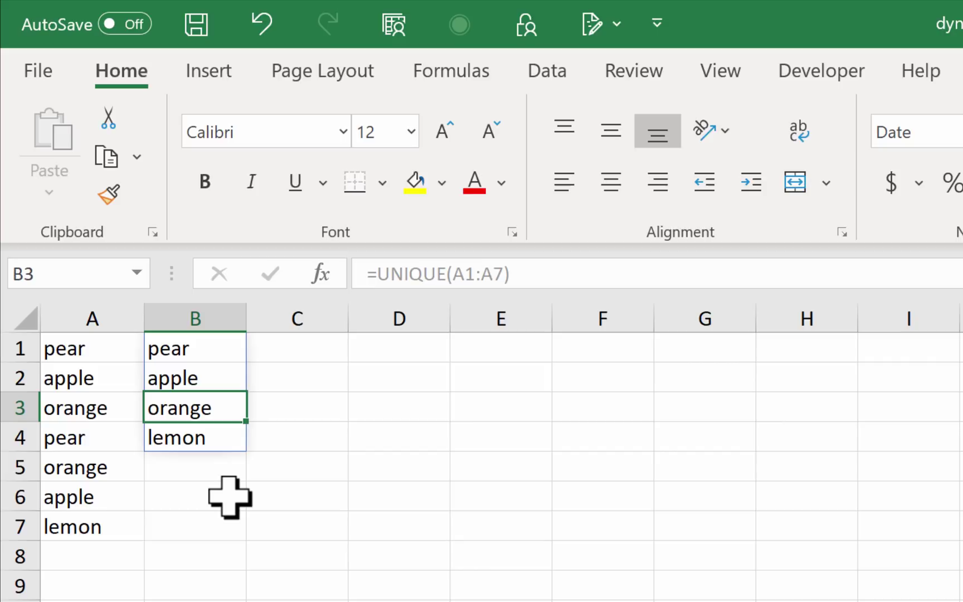
Enter an x in B3 to trigger #SPILL!, then move that x to E1
type("x")
key("Return")
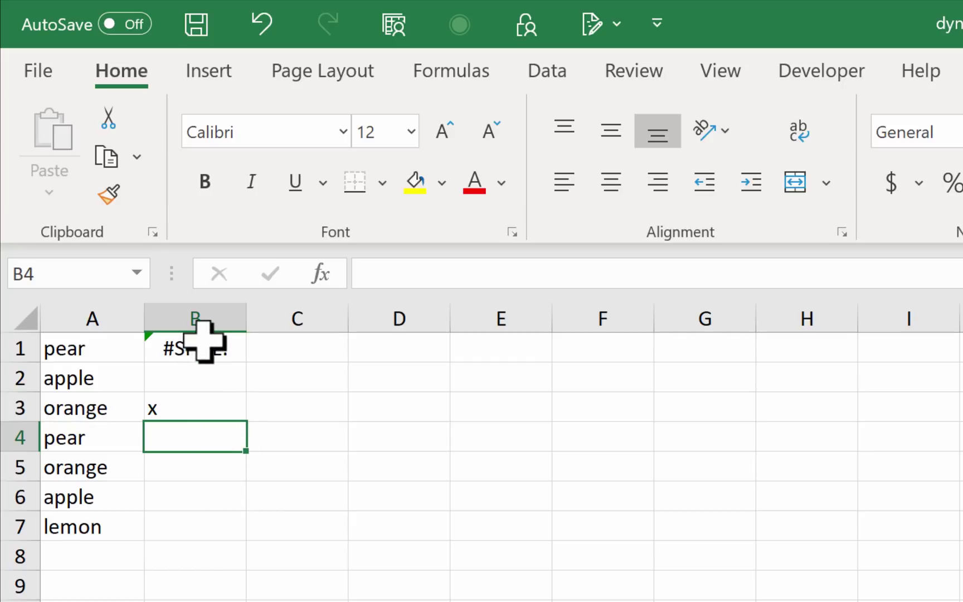
left_click(195, 397)
left_click_drag(188, 375, 498, 351)
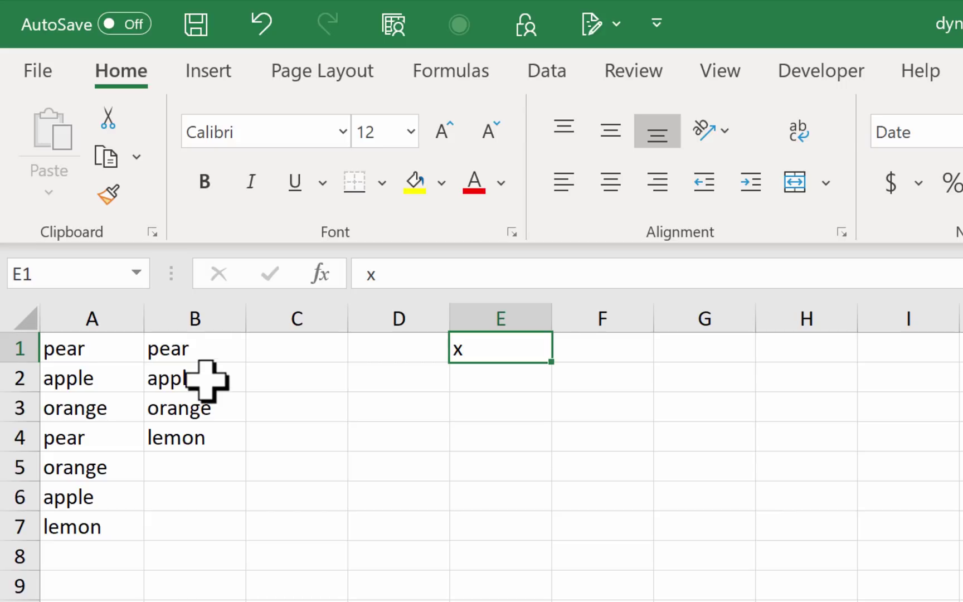
Delete row 7 (lemon) so the formula becomes =UNIQUE(A1:A6), spilling pear, apple, orange
left_click(20, 526)
right_click(21, 525)
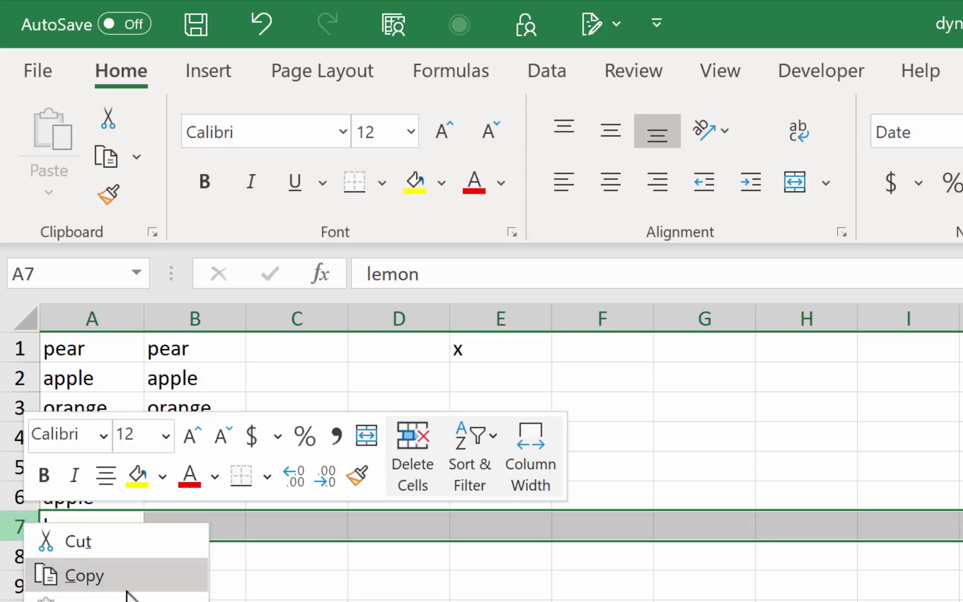
key("Delete")
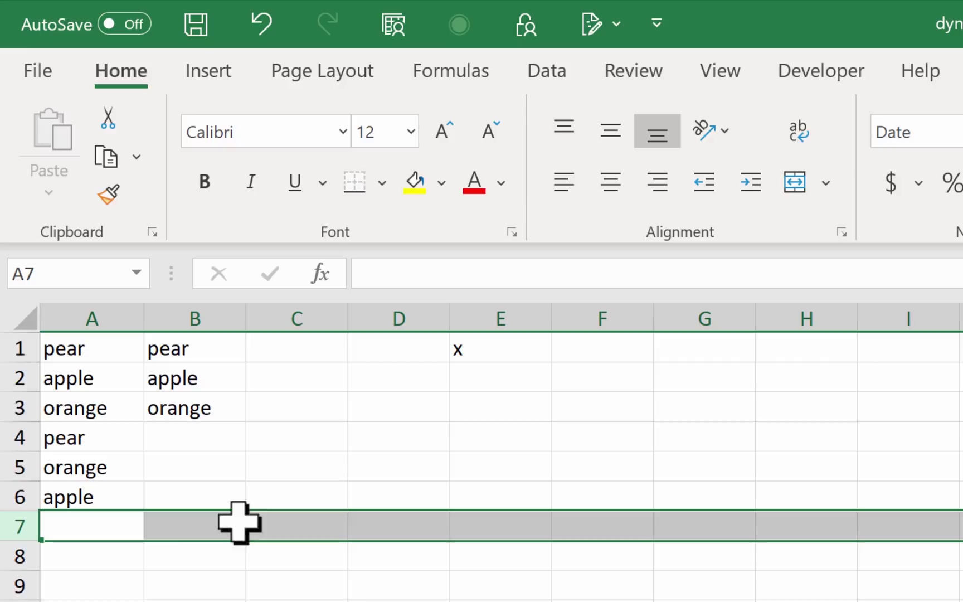
left_click(184, 370)
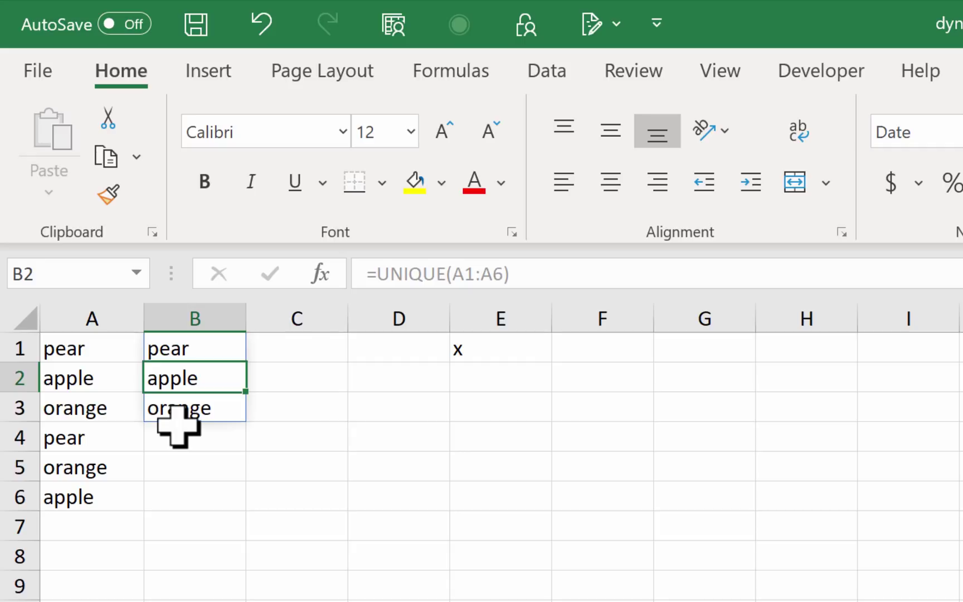
left_click(385, 524)
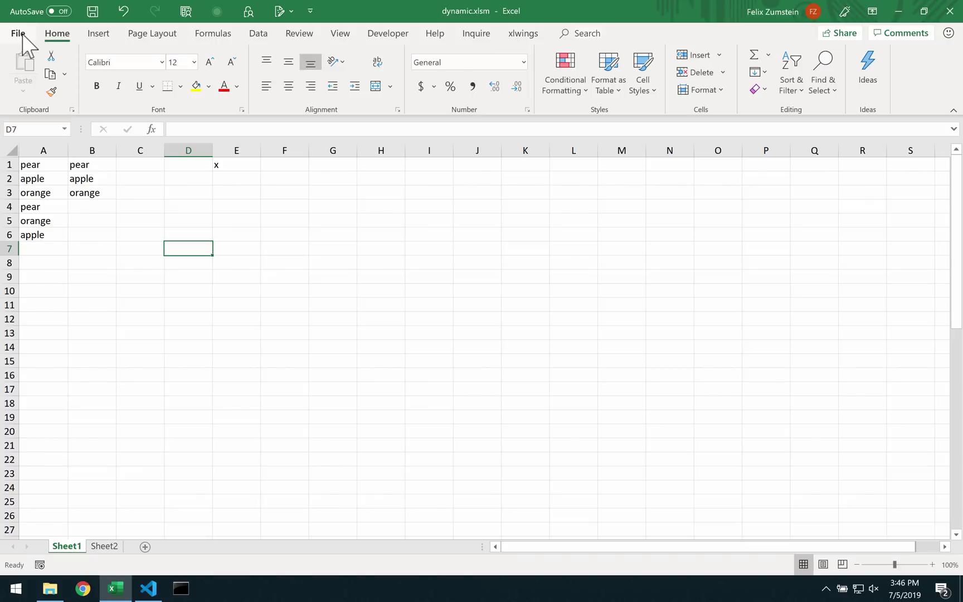
left_click(20, 33)
left_click(58, 495)
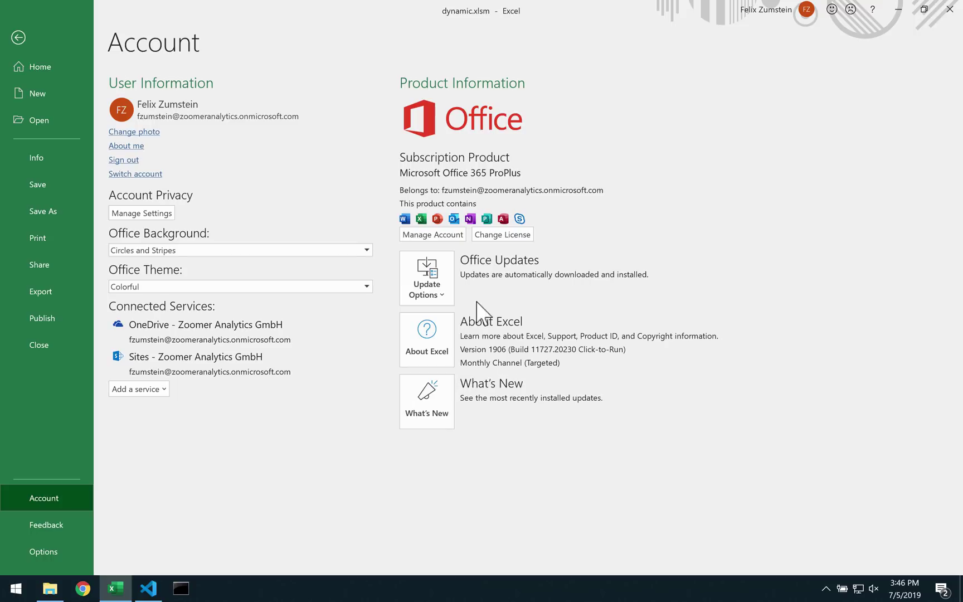
left_click(438, 286)
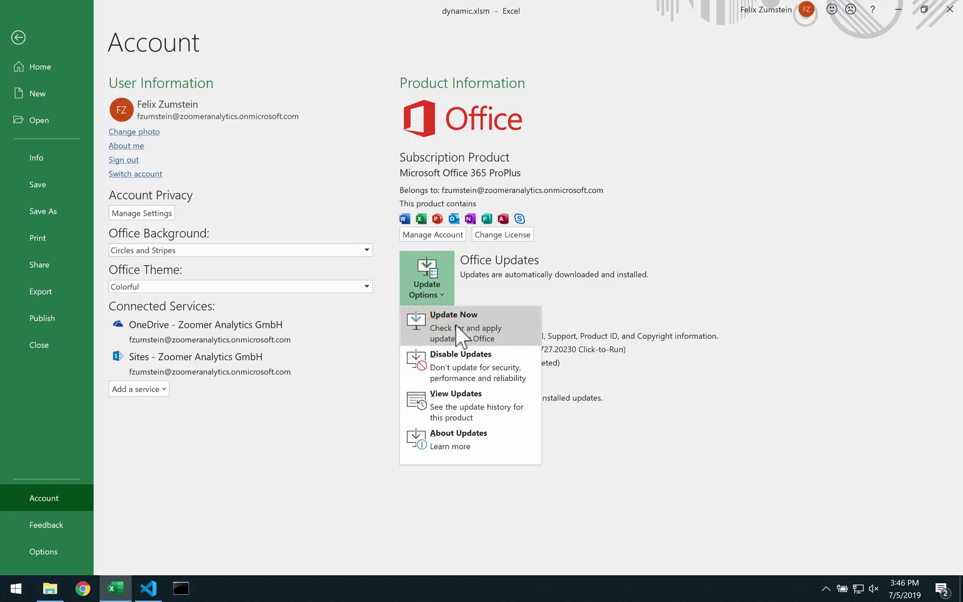
left_click(20, 36)
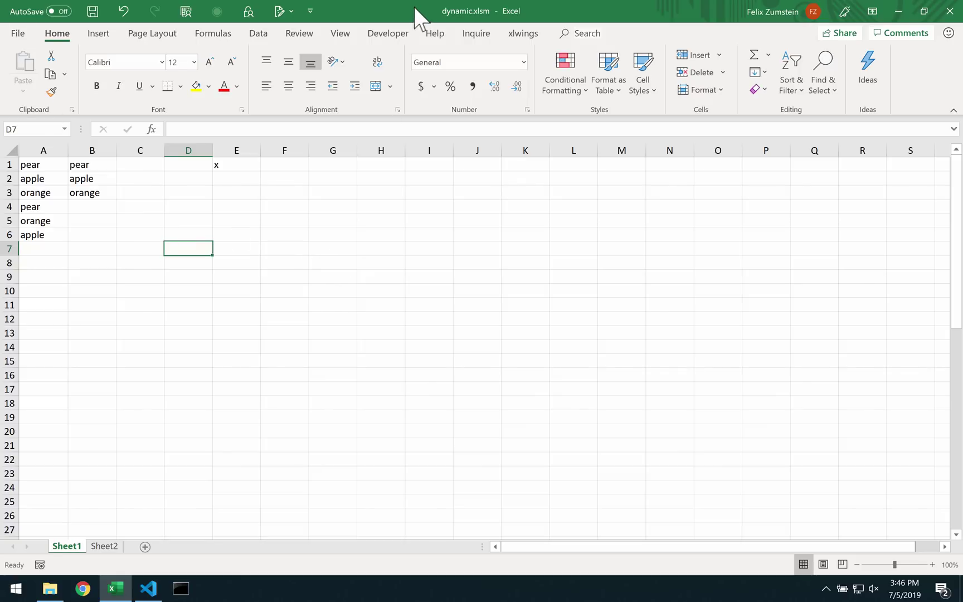
Snap Excel left and VS Code right, then select get_quandl on lines 5–10 of dynamic.py
left_click_drag(404, 18, 2, 241)
left_click(587, 348)
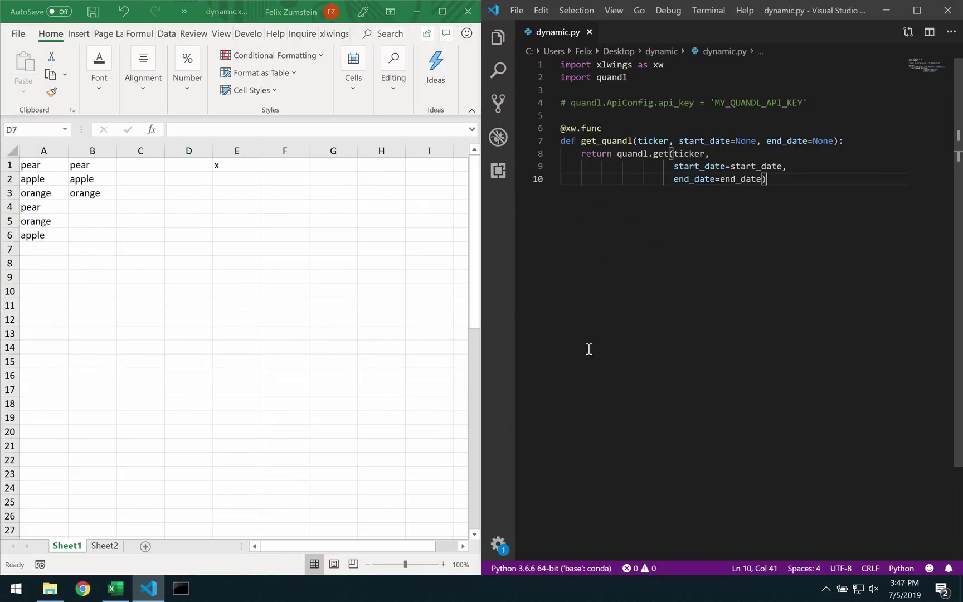
left_click_drag(806, 180, 526, 116)
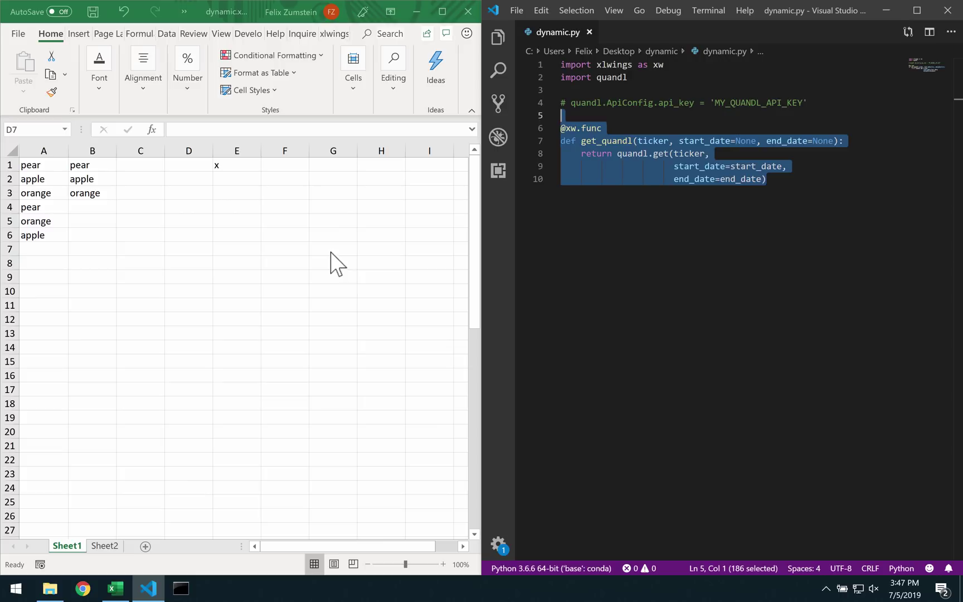
On Sheet2 select cell A4, then highlight the get_quandl function definition in the code
left_click(106, 546)
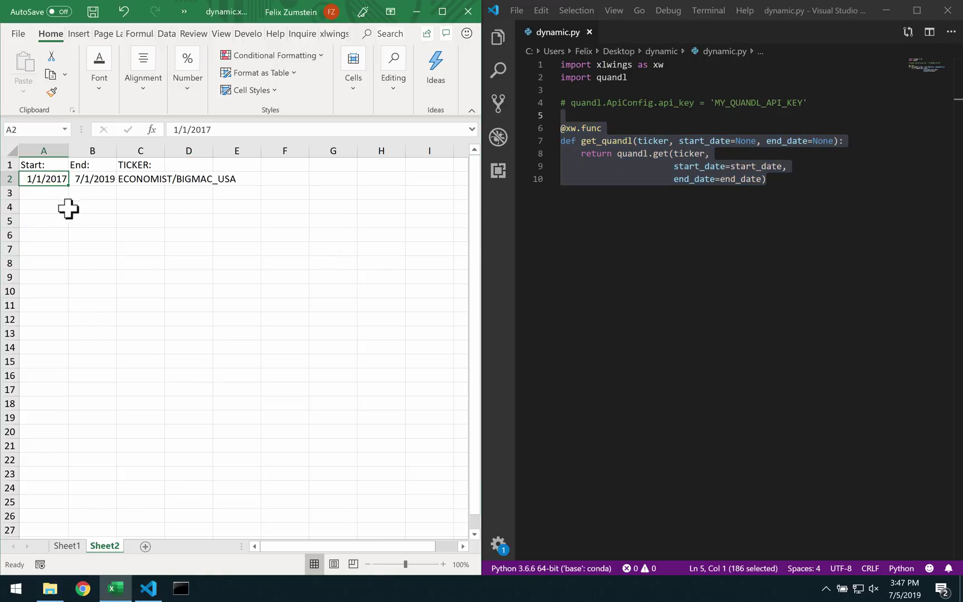
left_click(56, 202)
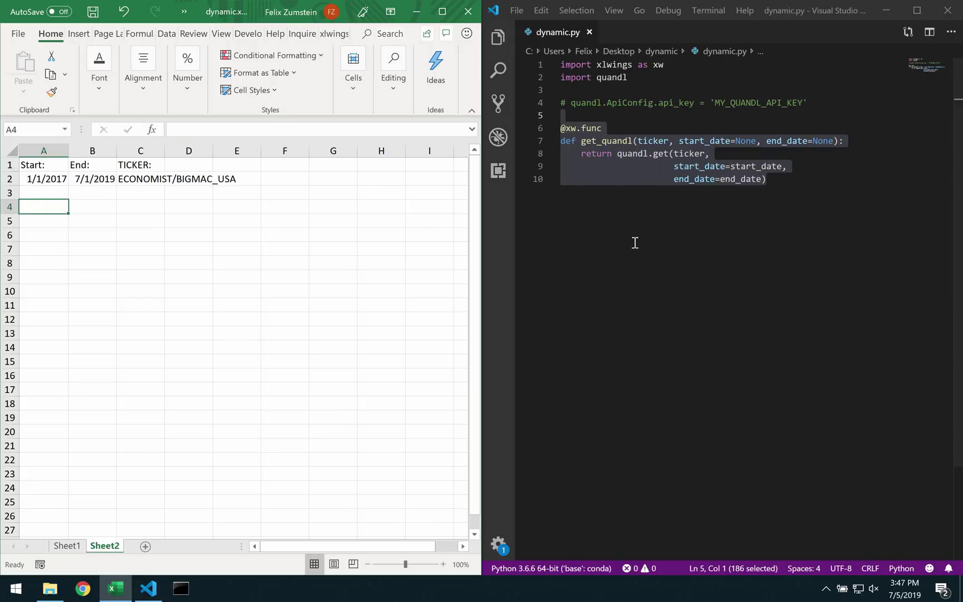
left_click(664, 206)
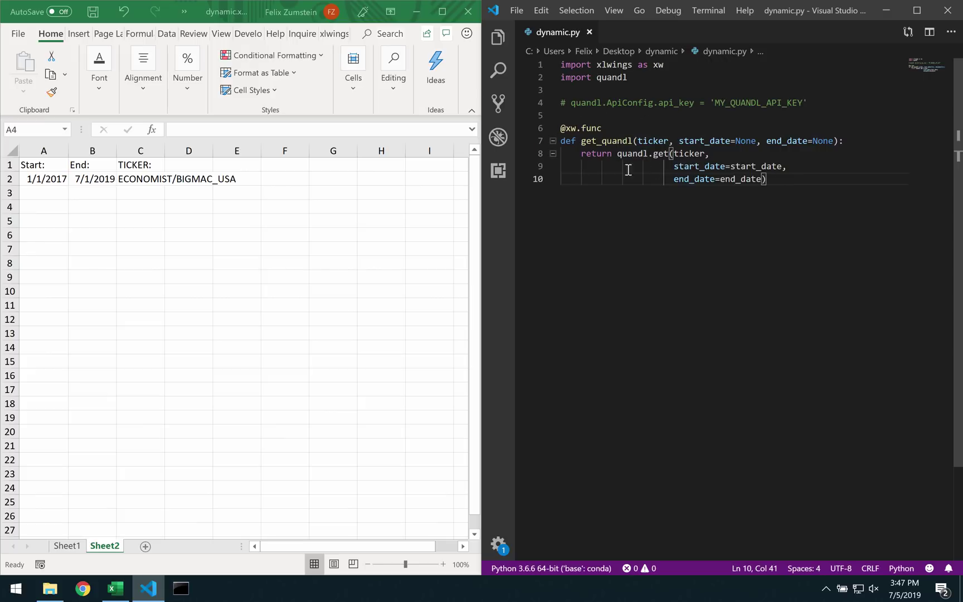
left_click_drag(784, 178, 533, 129)
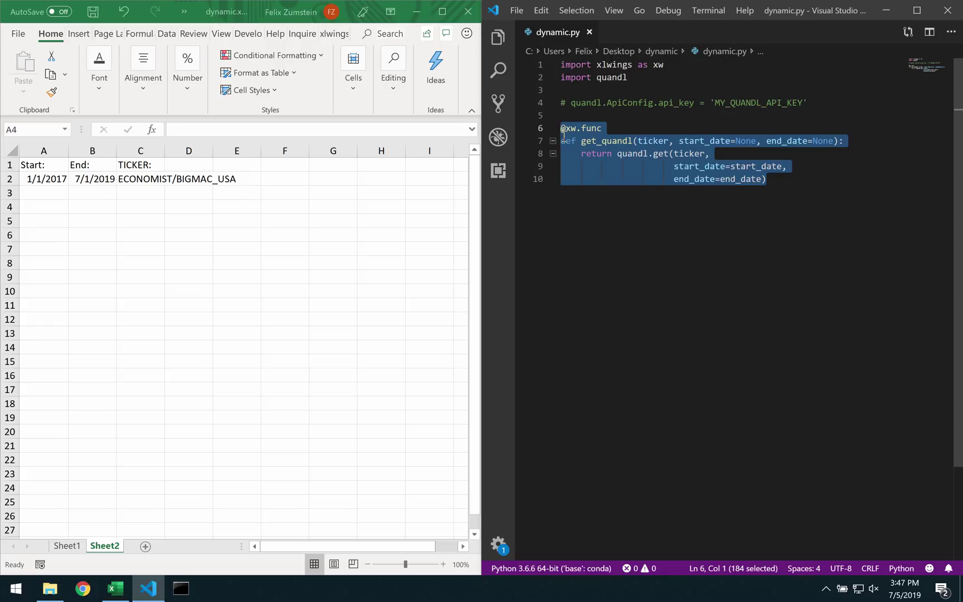
Enter =get_quandl(C2,A2,B2) in A4 so the BIGMAC_USA data spills across A4:I7
left_click(39, 205)
type("=")
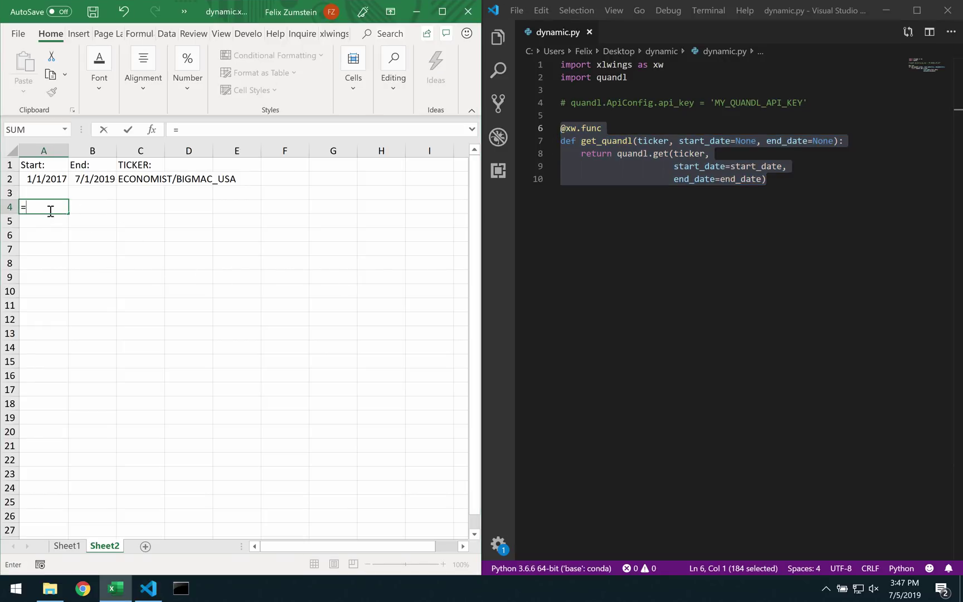
type("get")
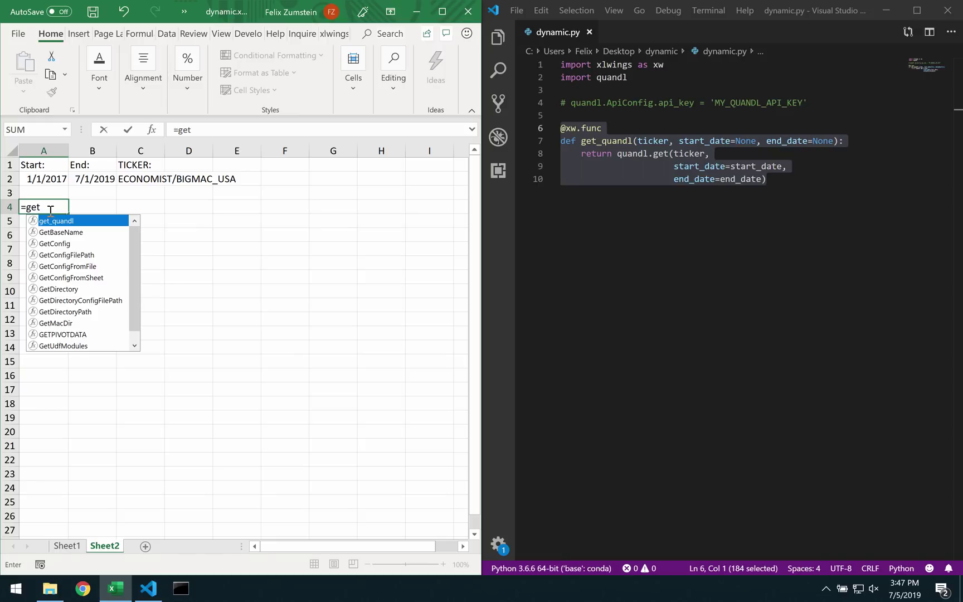
key("Tab")
key("Up")
key("Up")
key("Right")
key("Right")
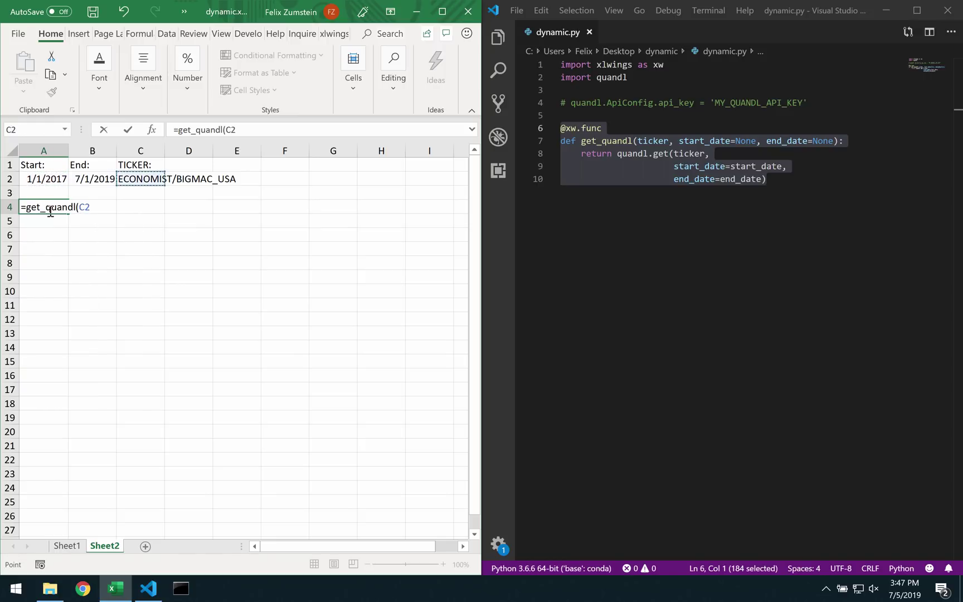
key("Right")
key("Left")
type(",")
key("Up")
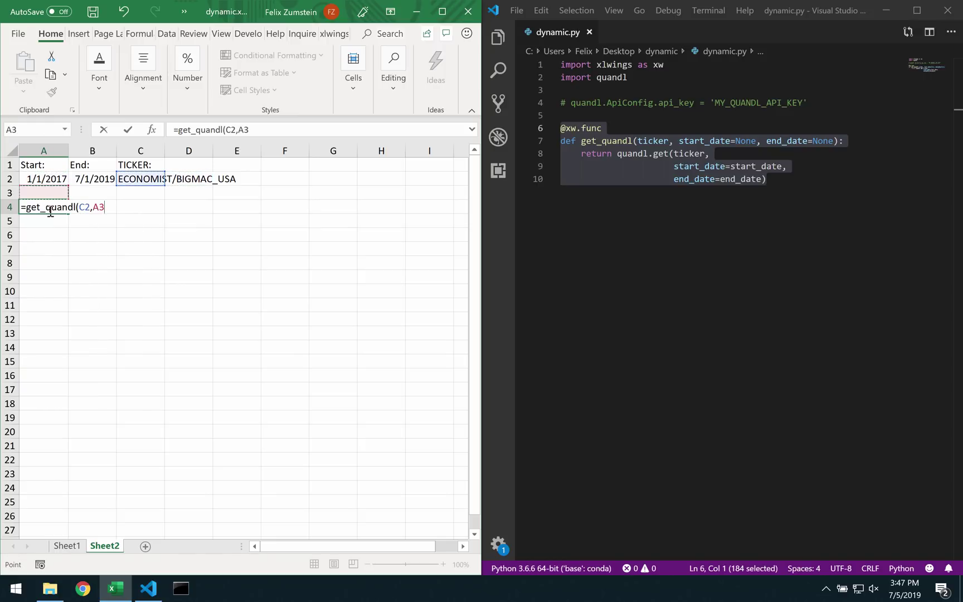
key("Up")
type(",")
key("Down")
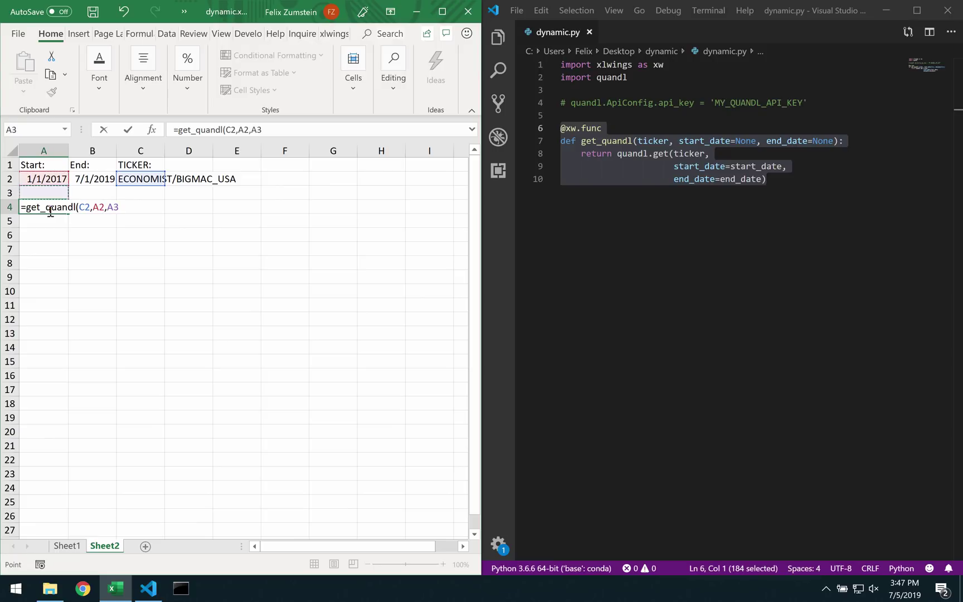
key("Up")
key("Right")
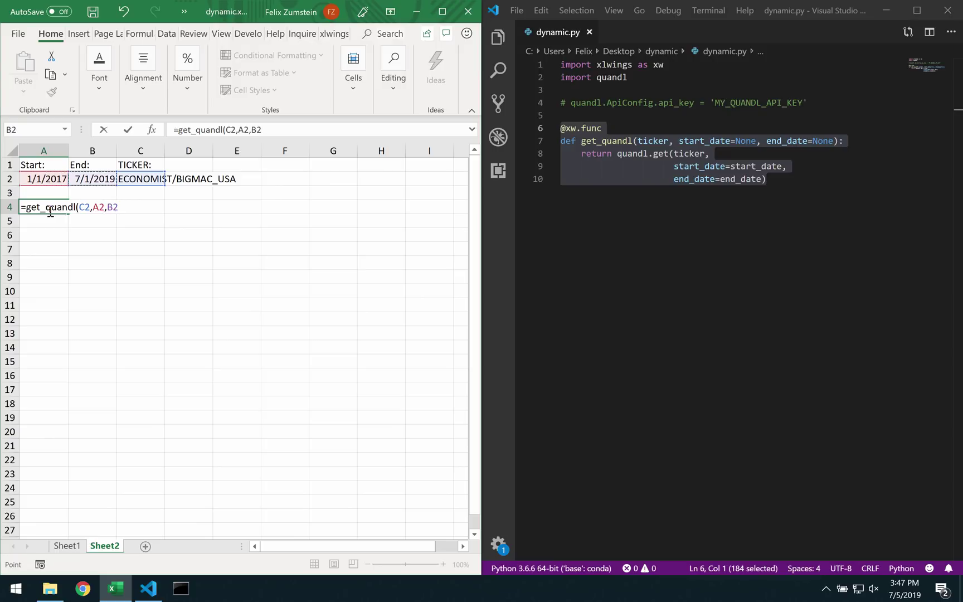
key("Return")
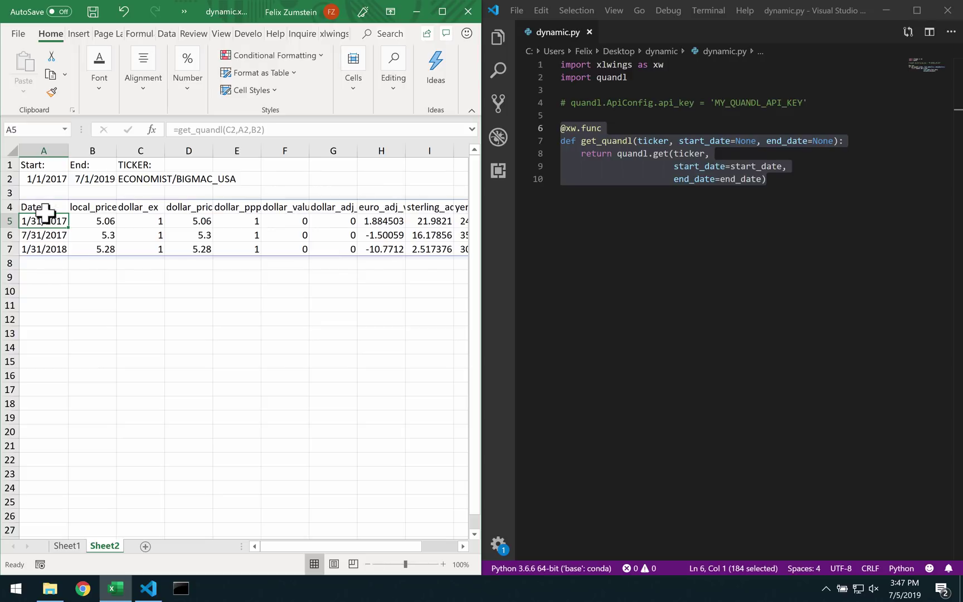
Change the start date in A2 from 1/1/2017 to 1/1/2014, extending the spill to row 13
left_click(84, 304)
left_click(142, 234)
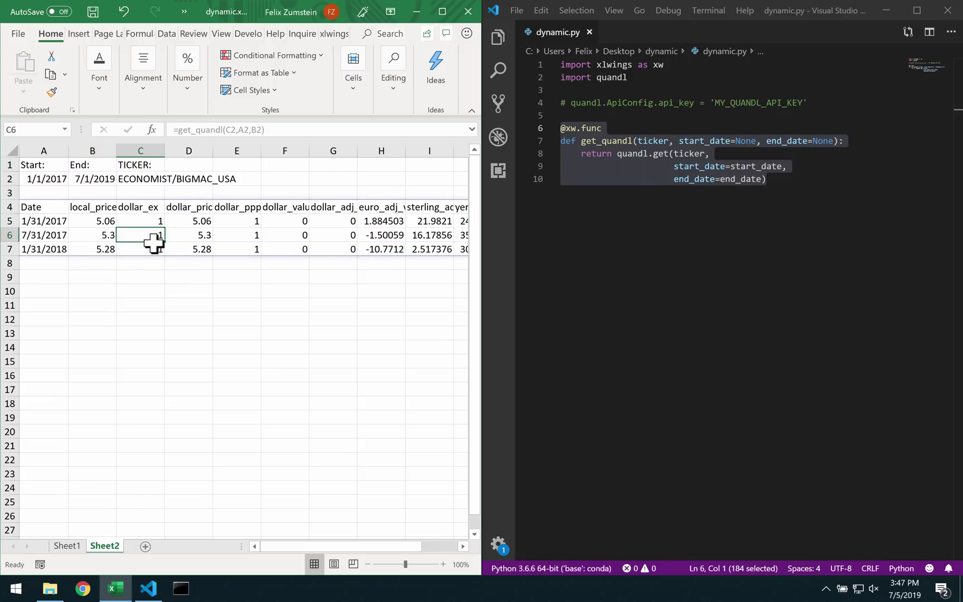
left_click(33, 176)
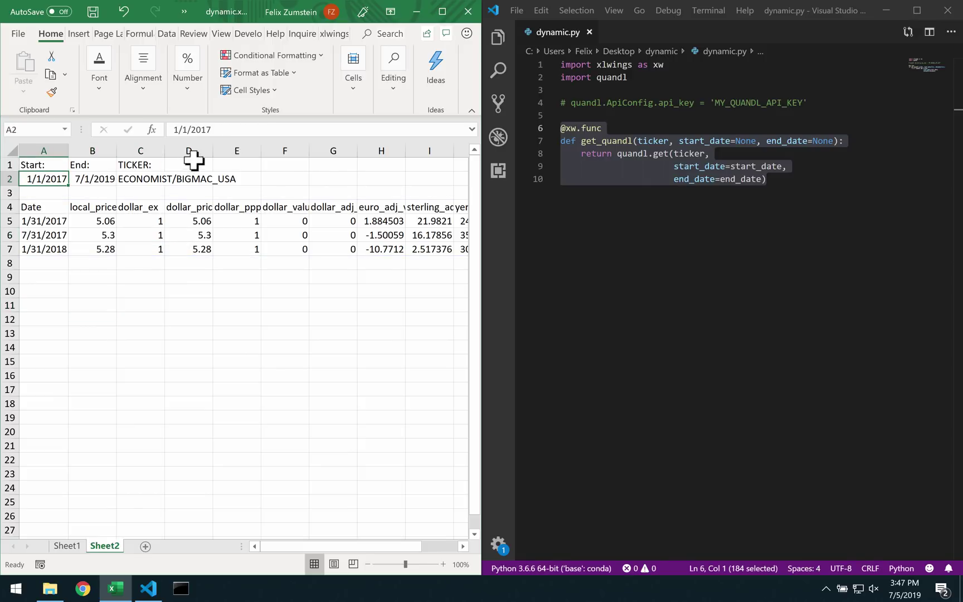
left_click(206, 129)
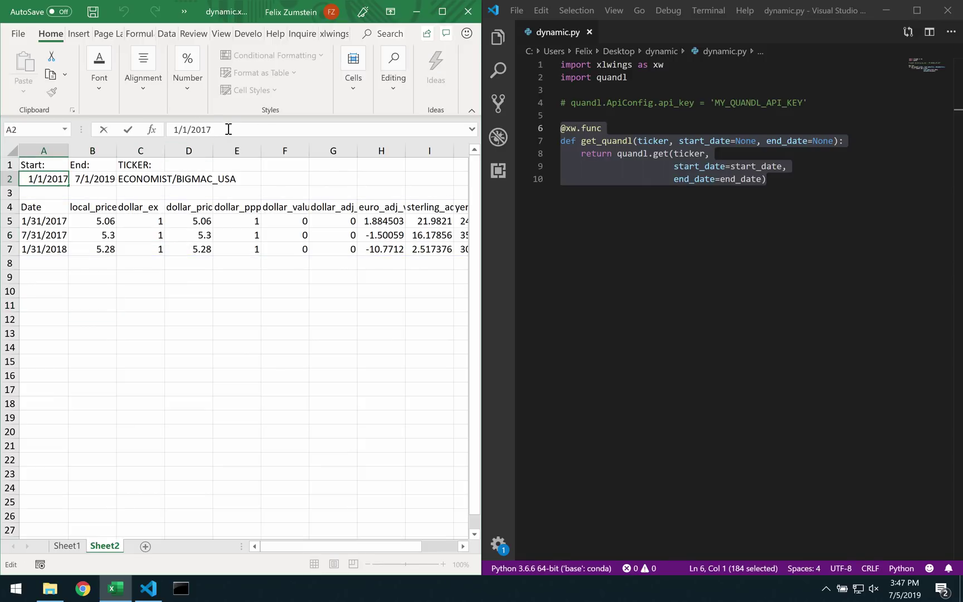
key("BackSpace")
type("4")
key("Return")
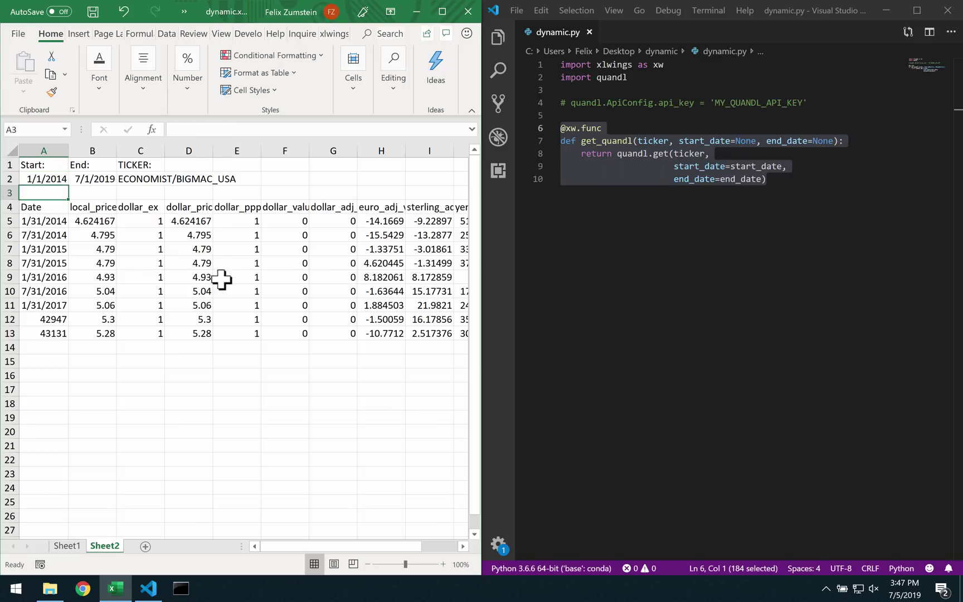
left_click(192, 264)
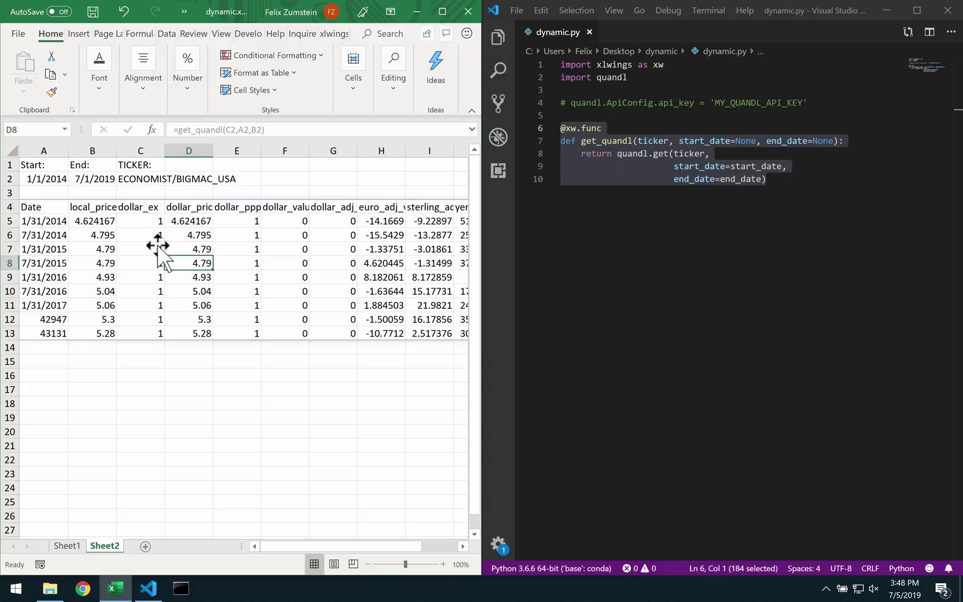
left_click(610, 127)
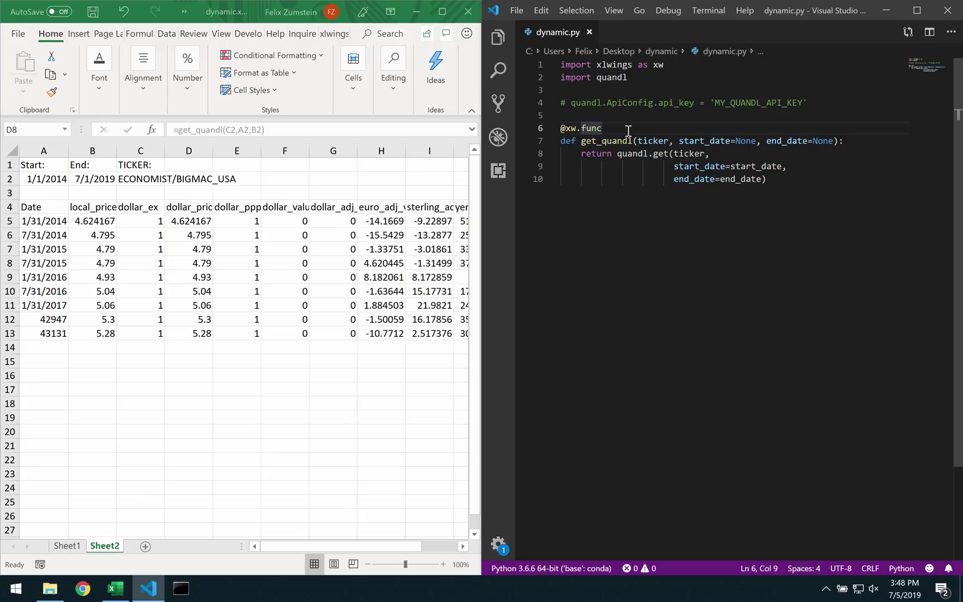